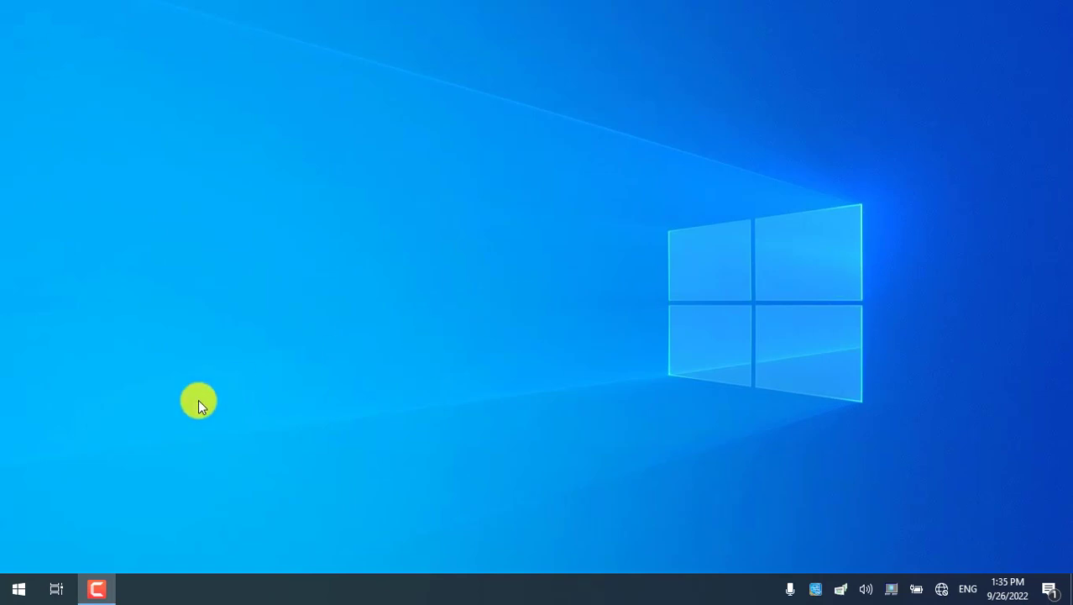
left_click(9, 592)
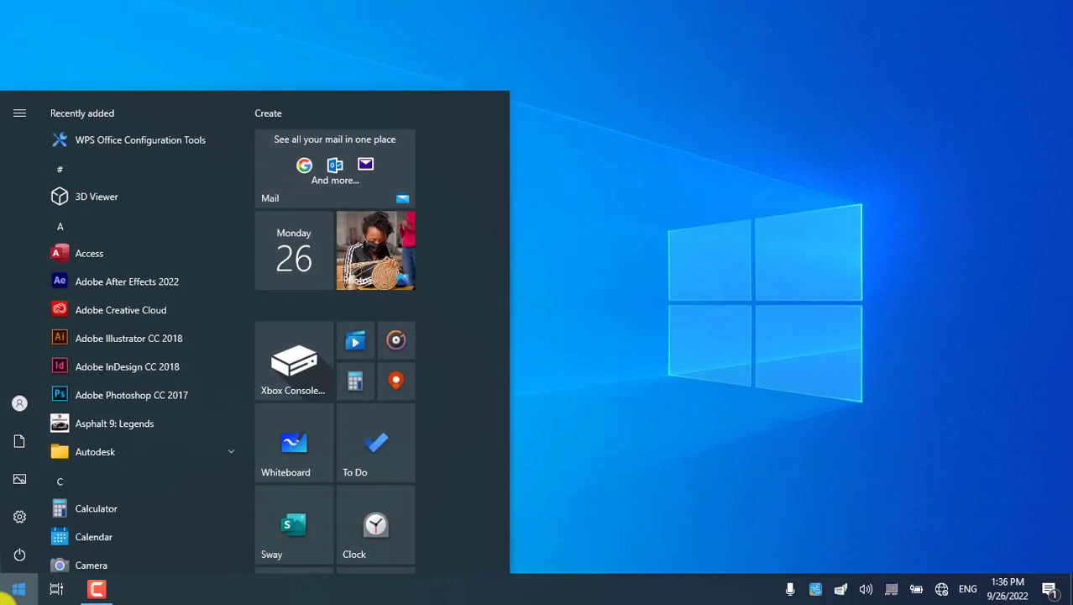
type("e")
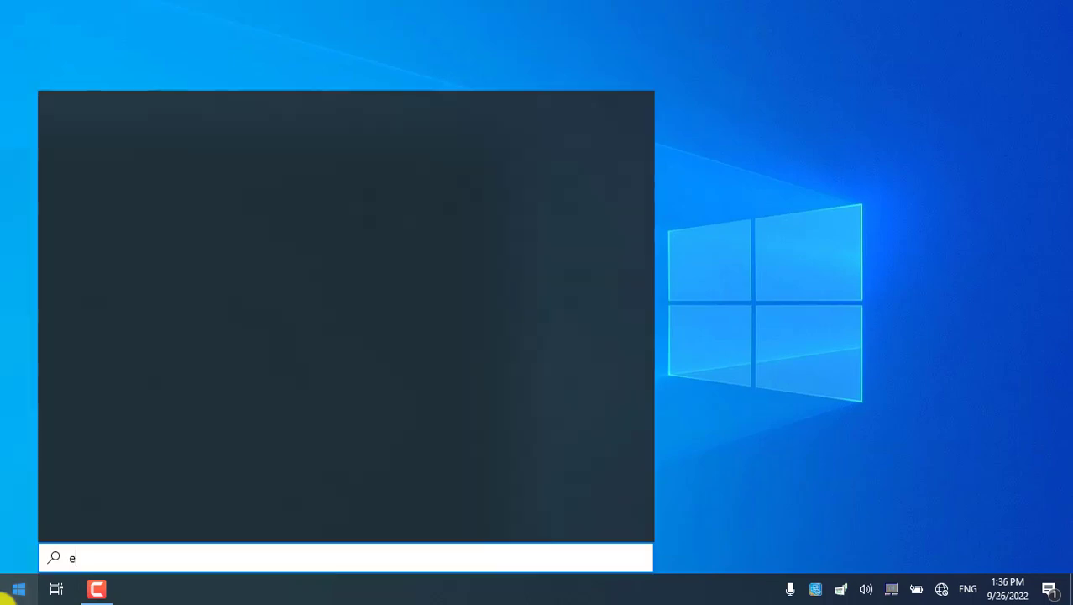
type("xcel")
key("Return")
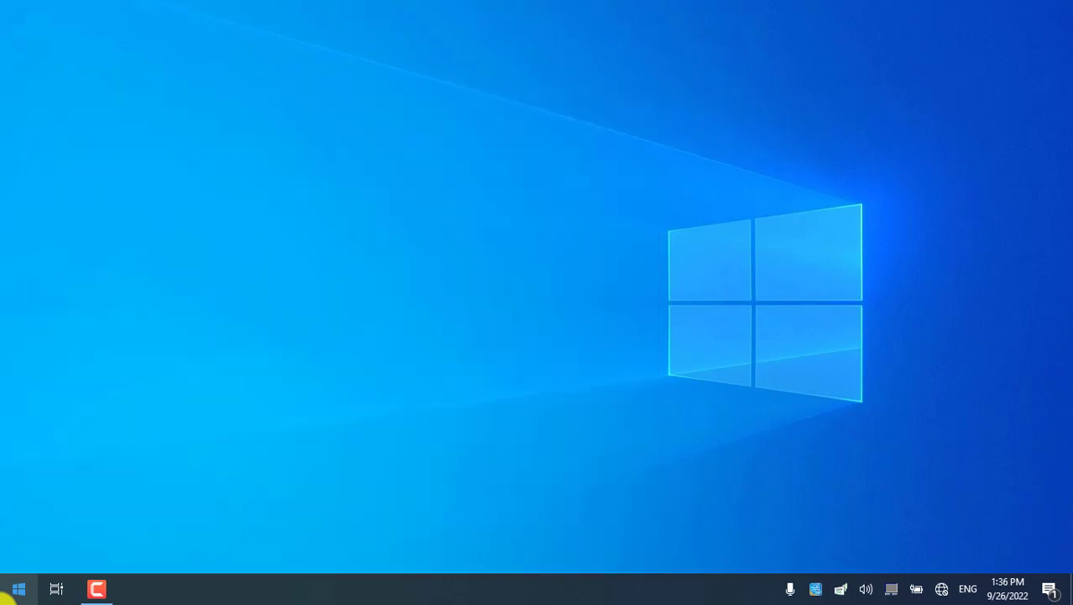
left_click(9, 592)
type("access")
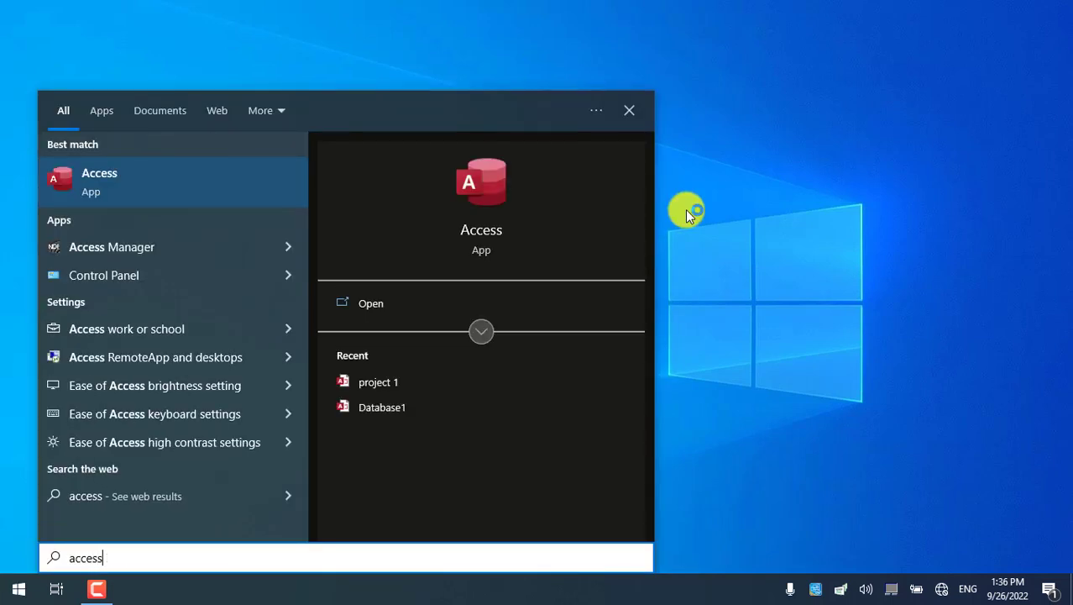
key("BackSpace")
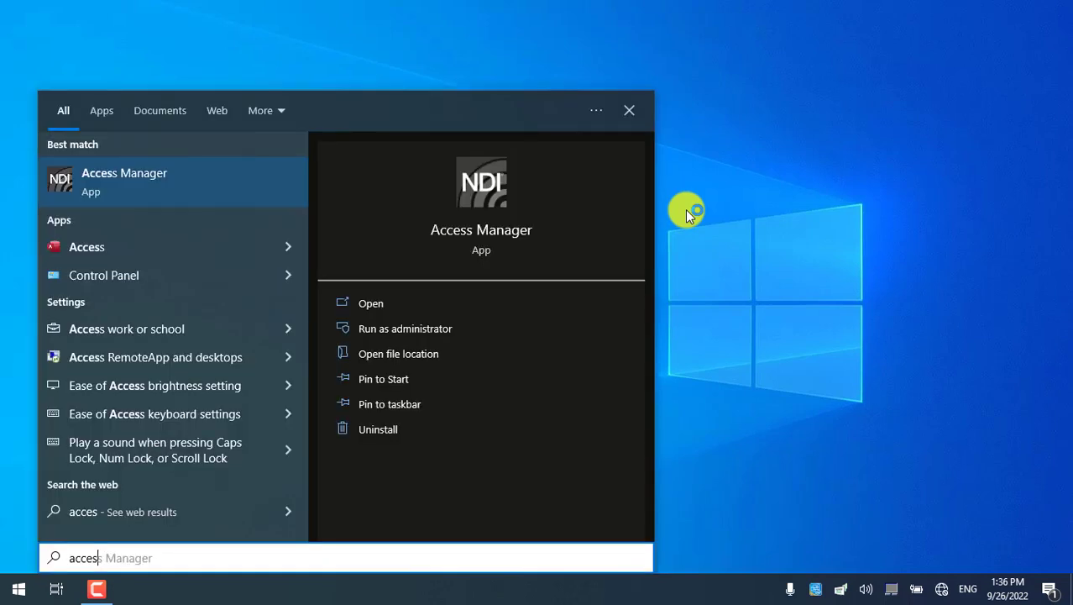
key("Escape")
Step: Launch Microsoft Access
key("super")
type("a")
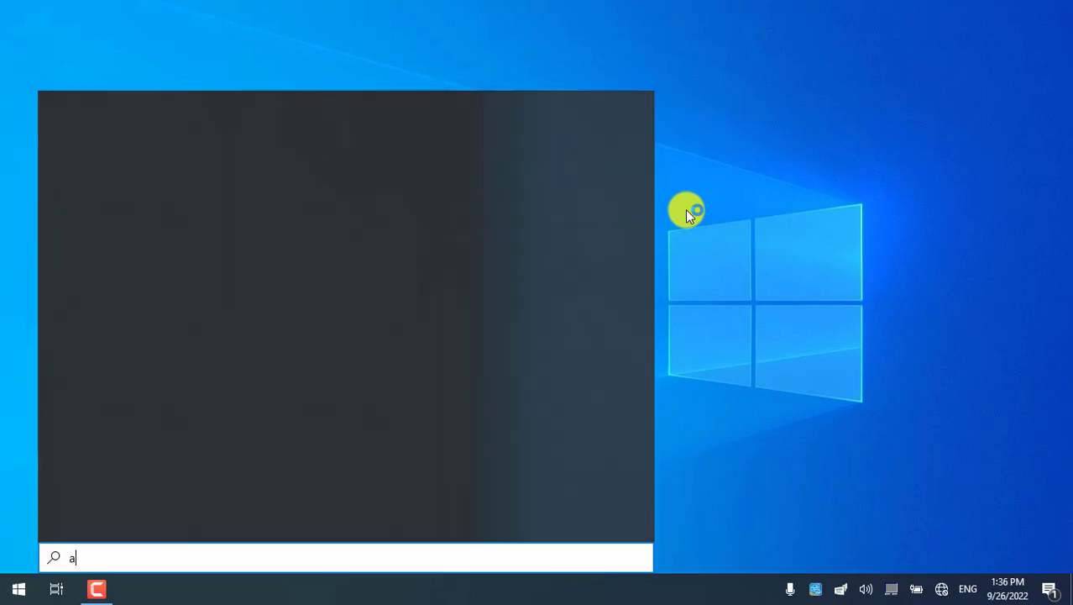
type("cc")
key("Return")
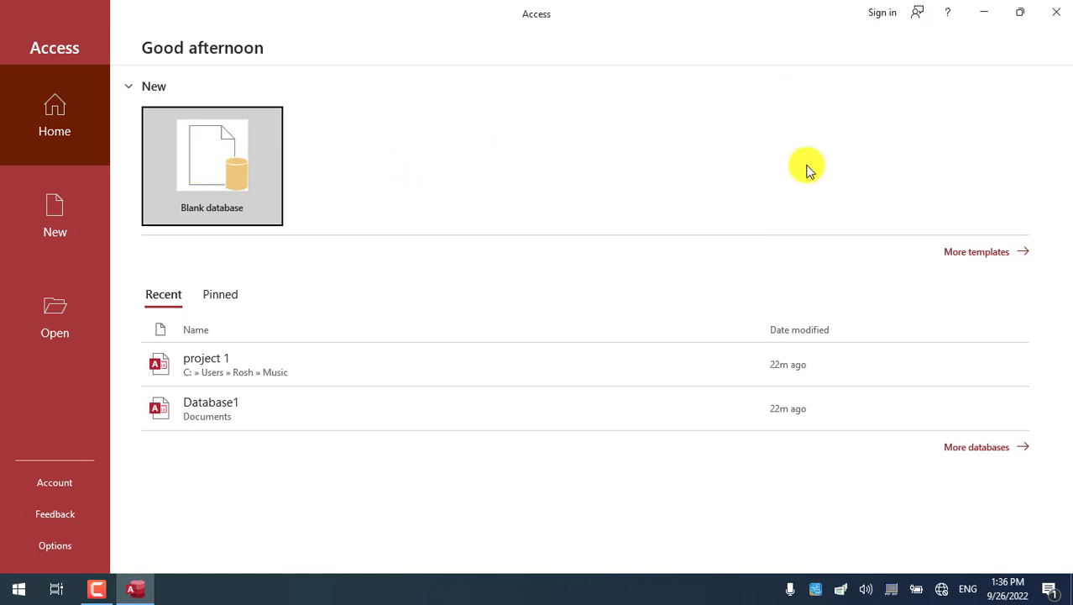
Step: Show the available new-database templates and choose the blank database
left_click(984, 257)
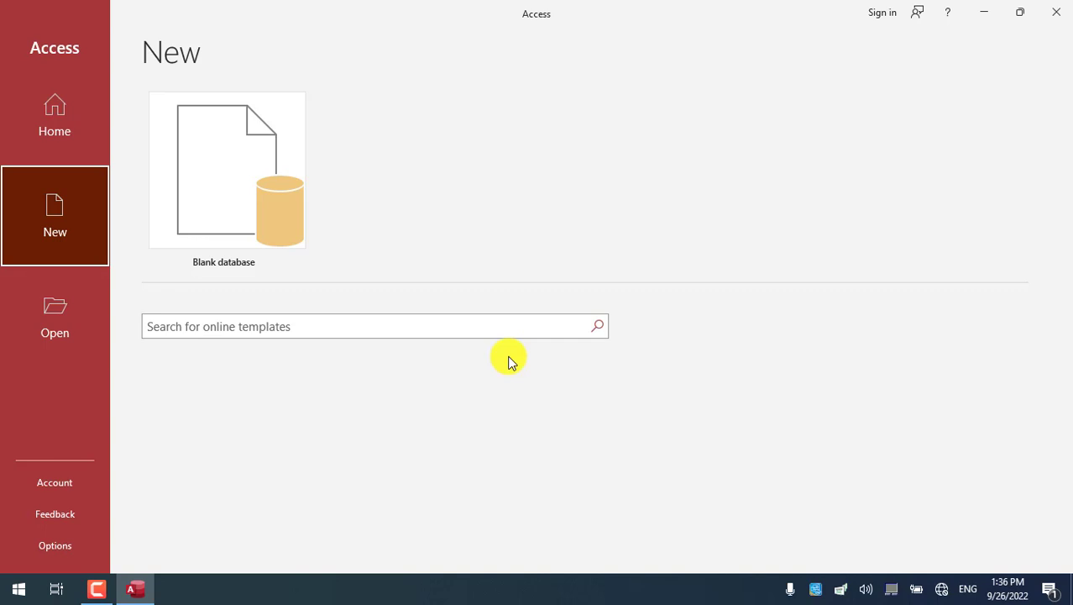
left_click(58, 242)
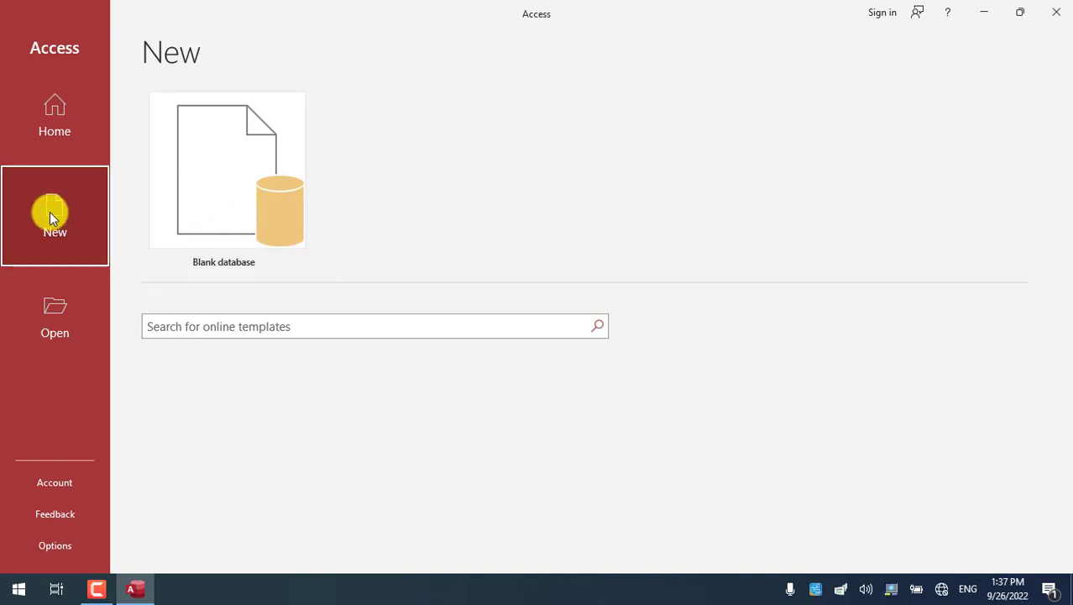
left_click(202, 187)
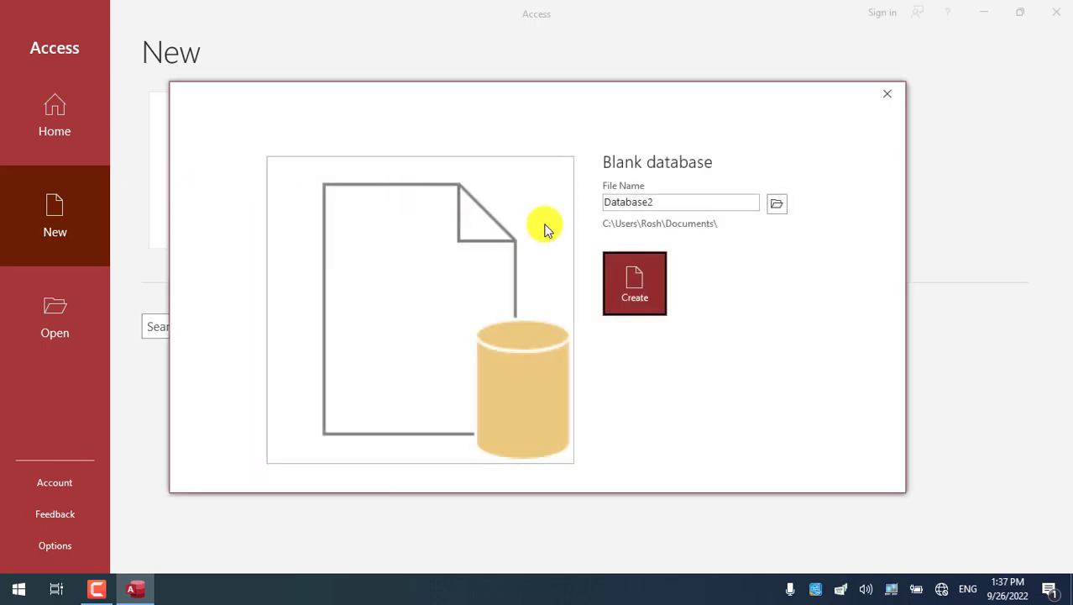
Step: Replace the default file name of the blank database with "student database"
double_click(675, 202)
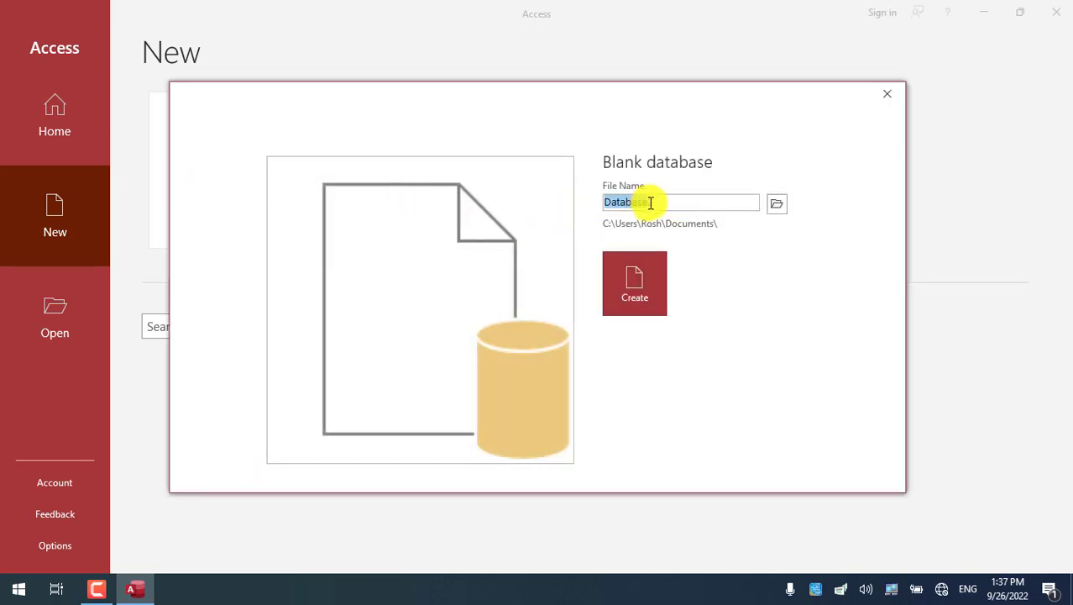
left_click_drag(668, 201, 568, 203)
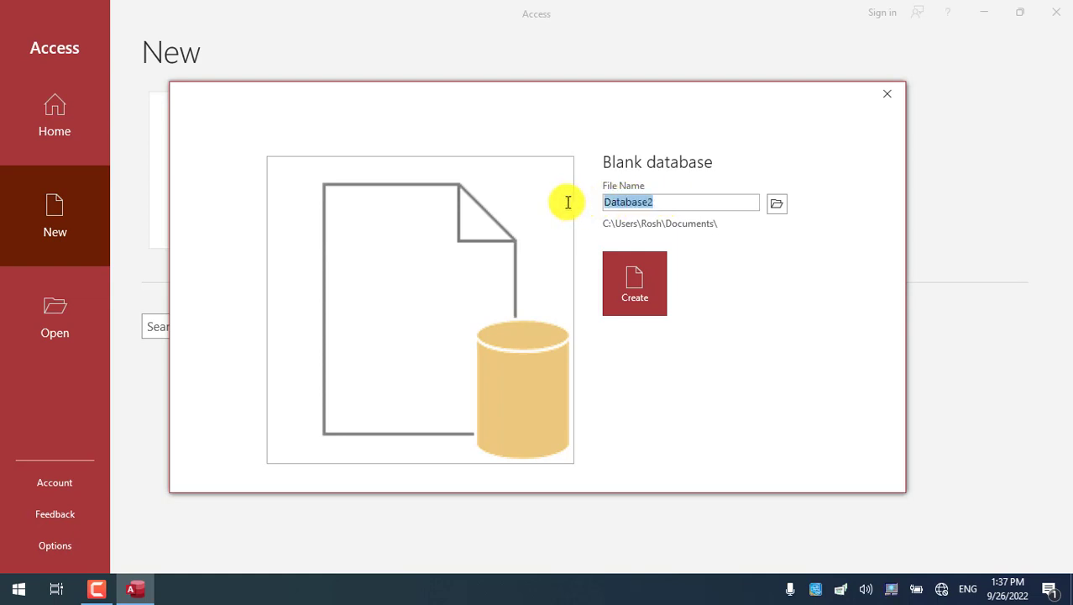
key("BackSpace")
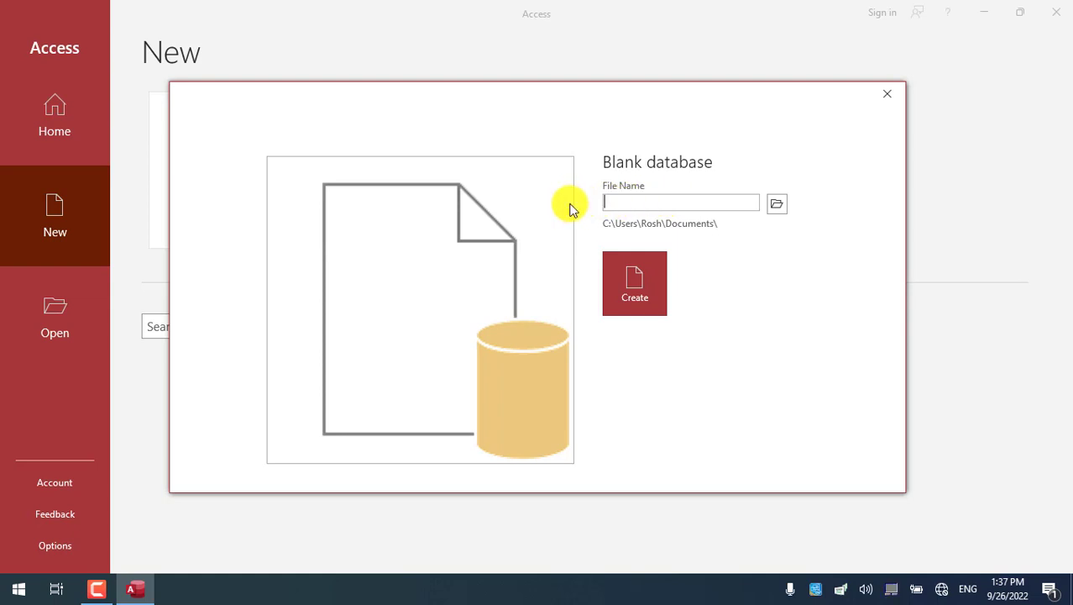
type("student dabatabase")
key("BackSpace")
key("BackSpace")
type("se")
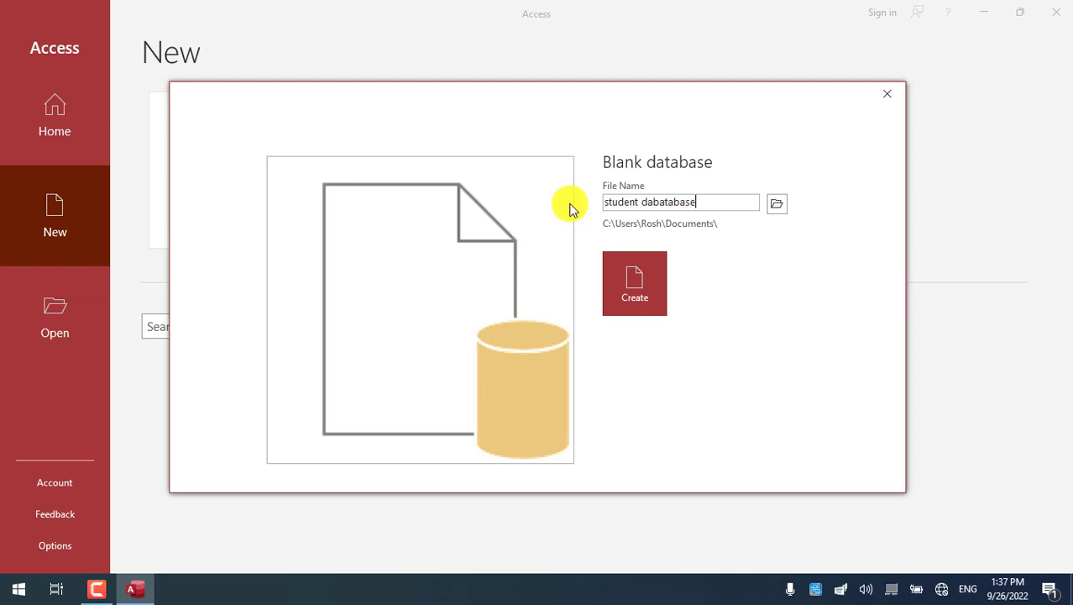
key("BackSpace")
key("BackSpace")
key("BackSpace")
key("BackSpace")
key("BackSpace")
key("BackSpace")
key("BackSpace")
key("BackSpace")
type("tabase")
Step: Change the word "student" in the file name so the database is named "employee database"
double_click(618, 199)
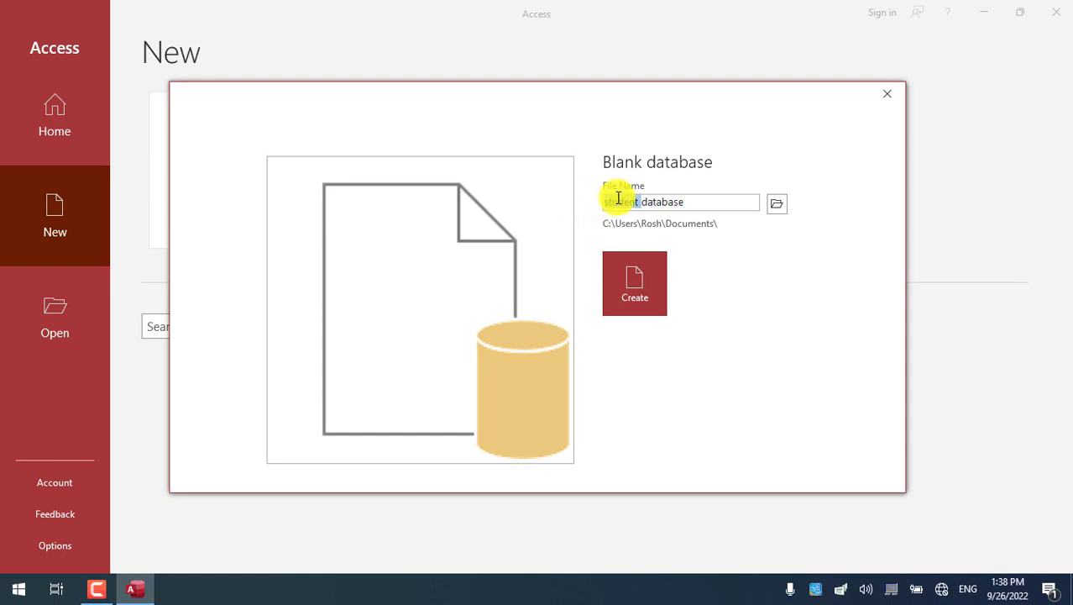
type("employee")
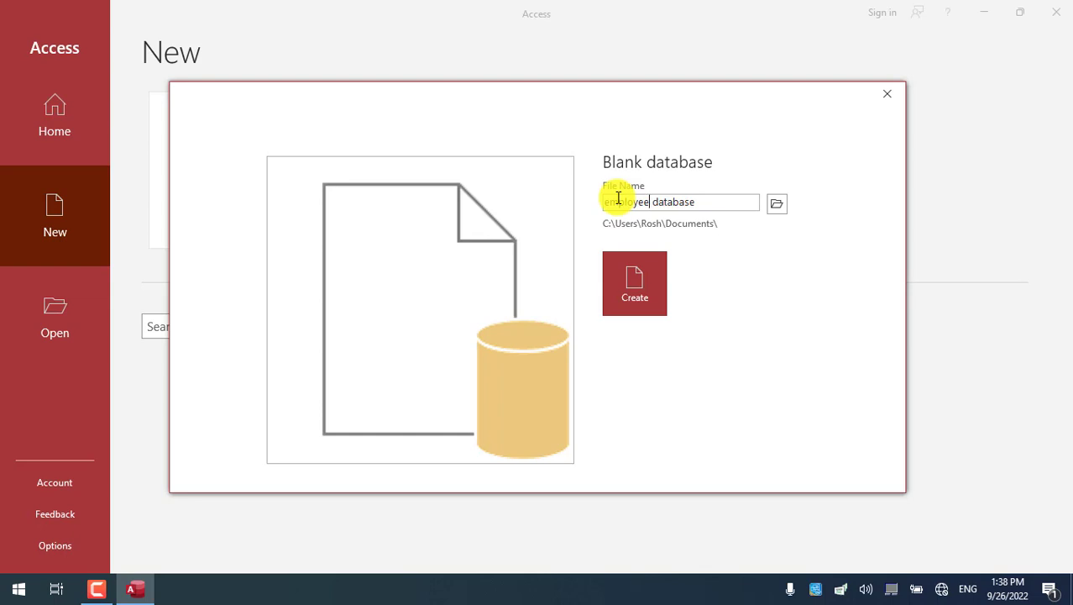
left_click_drag(704, 201, 587, 202)
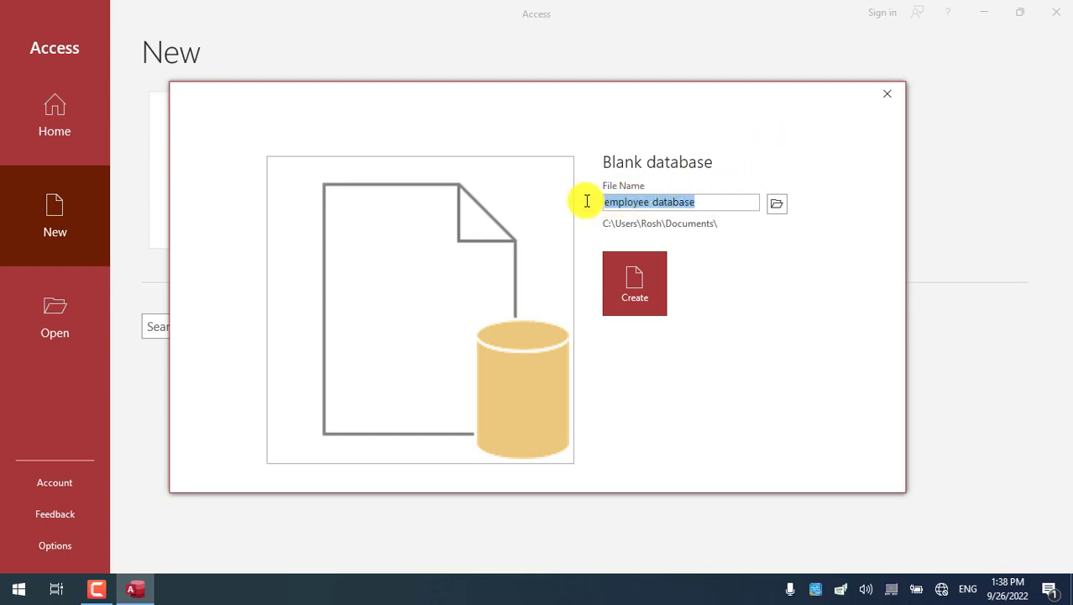
Step: Browse for a save location, create a folder named "access file" in Documents and open it
left_click(779, 208)
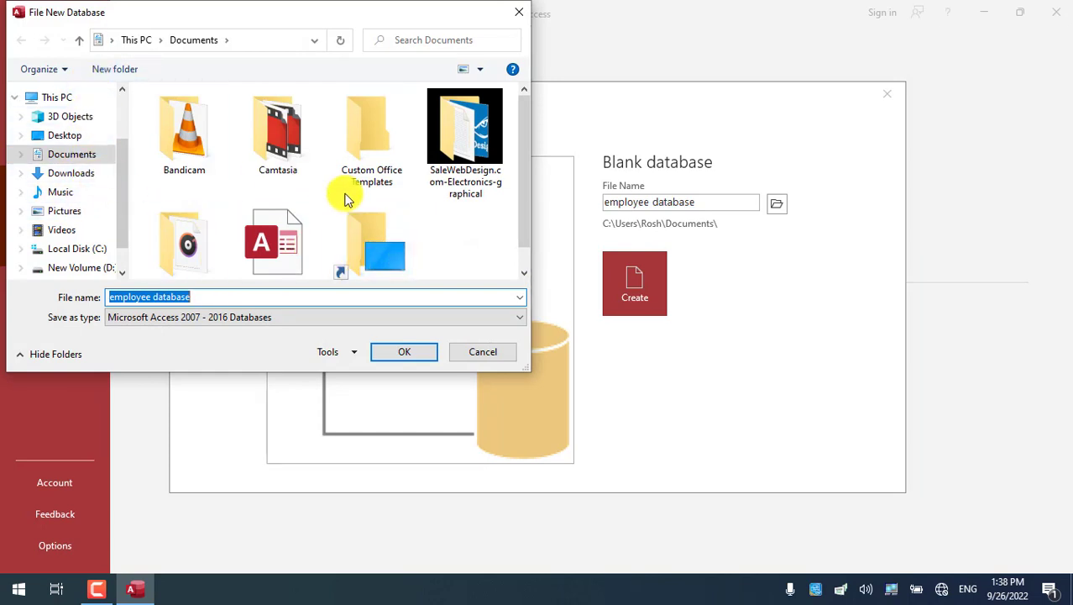
left_click(443, 252)
key("ctrl+shift+n")
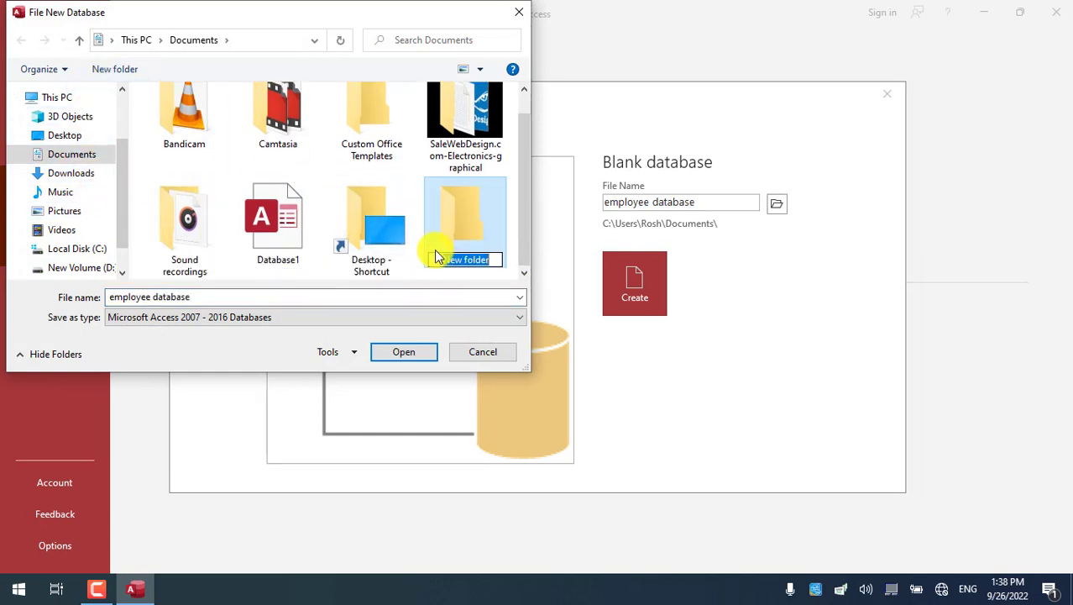
type("acc")
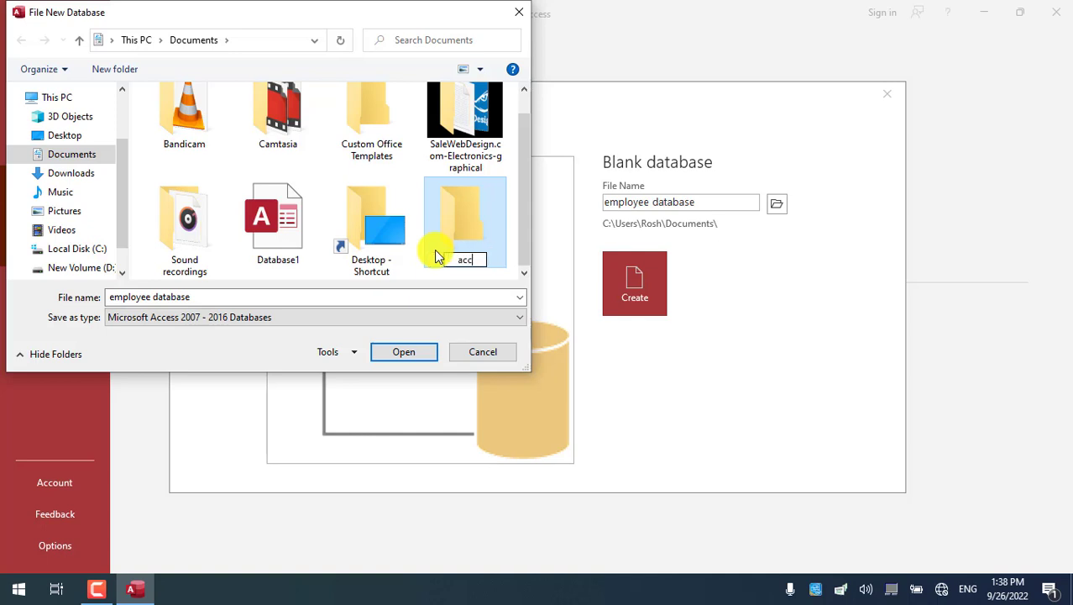
type("ess file")
key("Return")
double_click(486, 223)
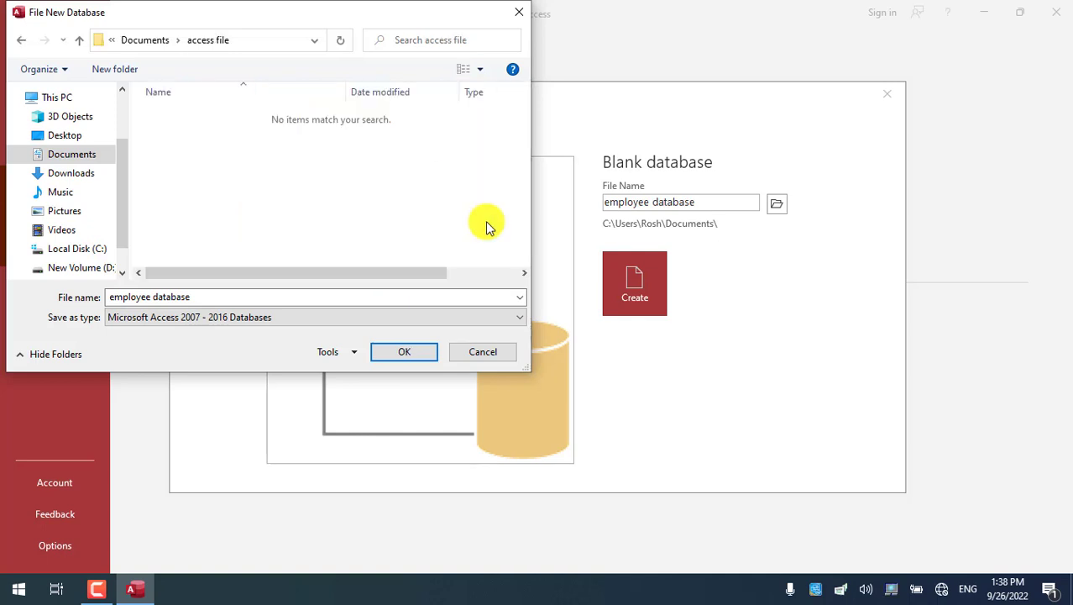
Step: Choose Microsoft Access 2007 - 2016 Databases as the file type and confirm the save location for "employee database"
left_click(225, 301)
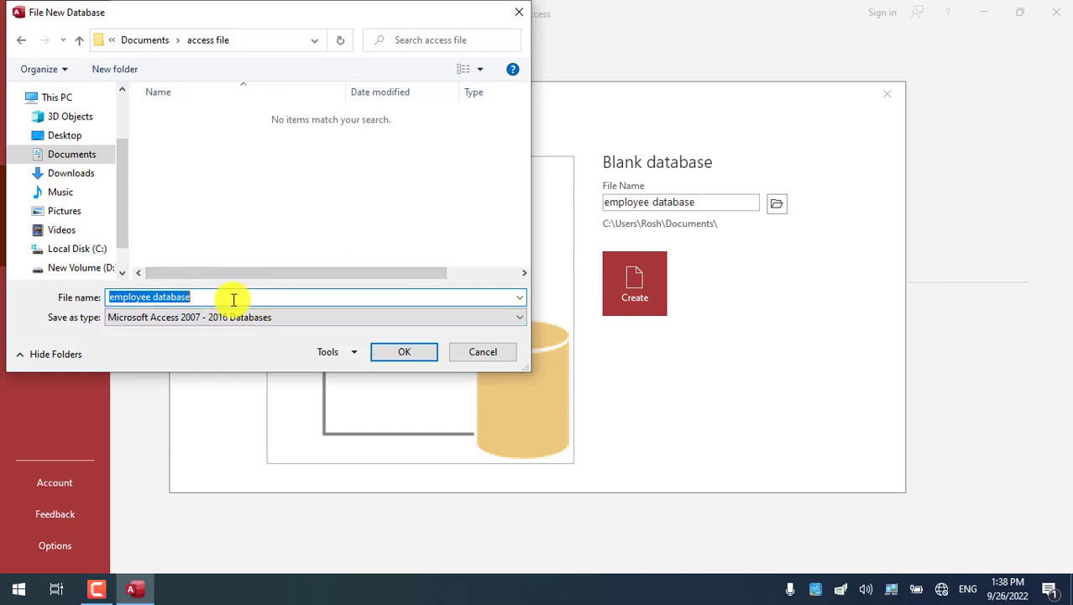
left_click(173, 319)
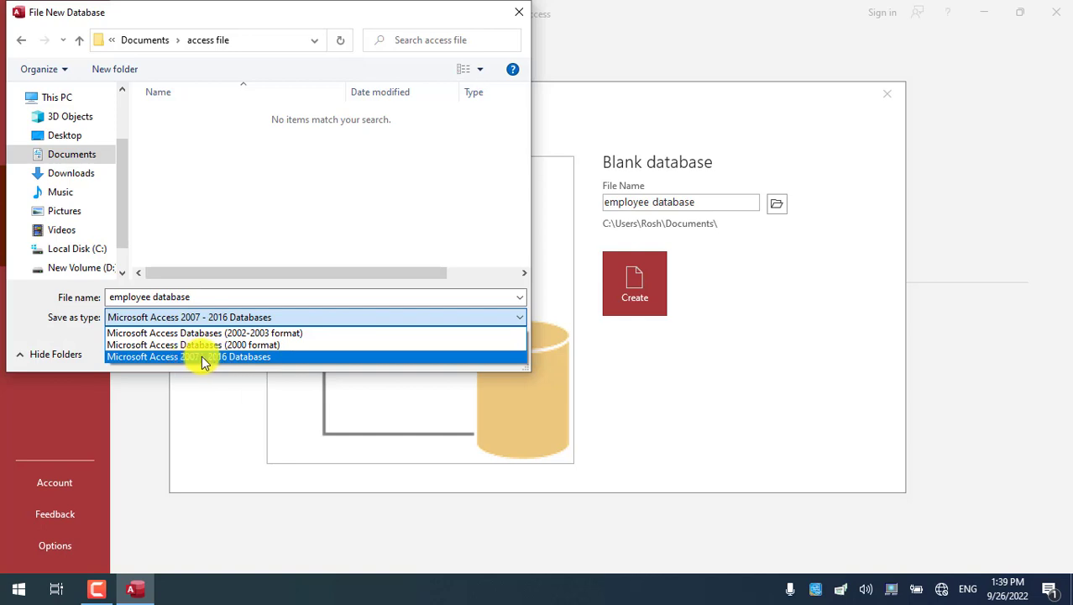
left_click(344, 360)
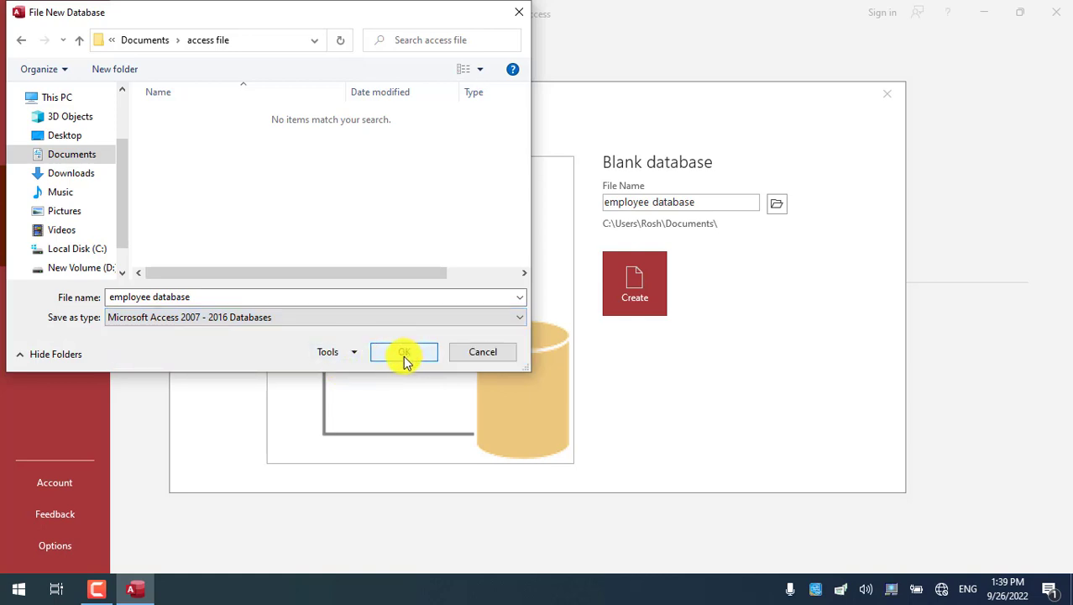
left_click(403, 355)
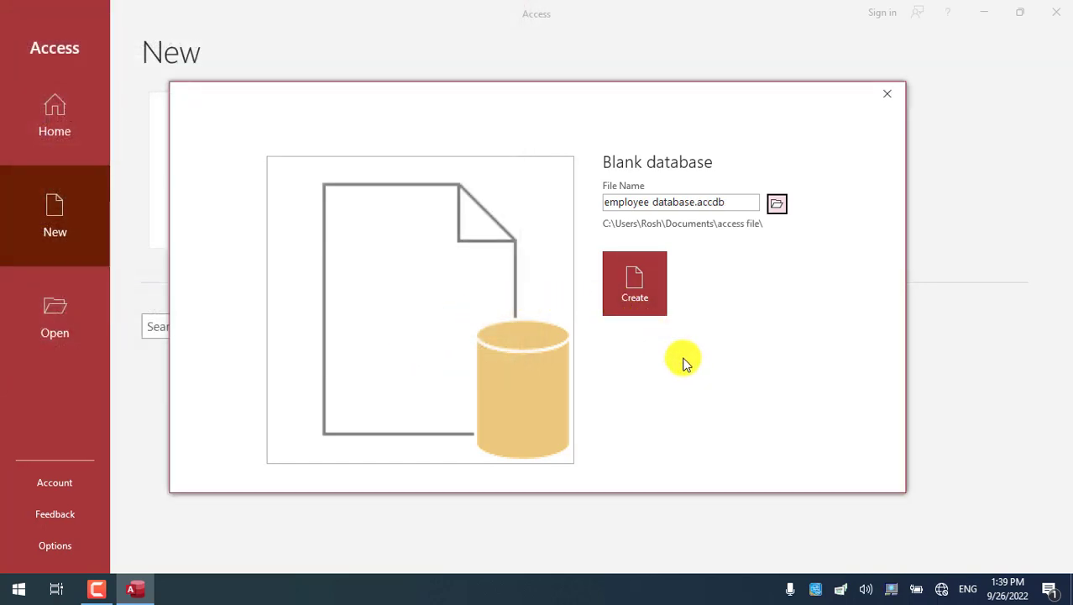
Step: Check the .accdb extension in the file name and create the blank database
left_click(733, 203)
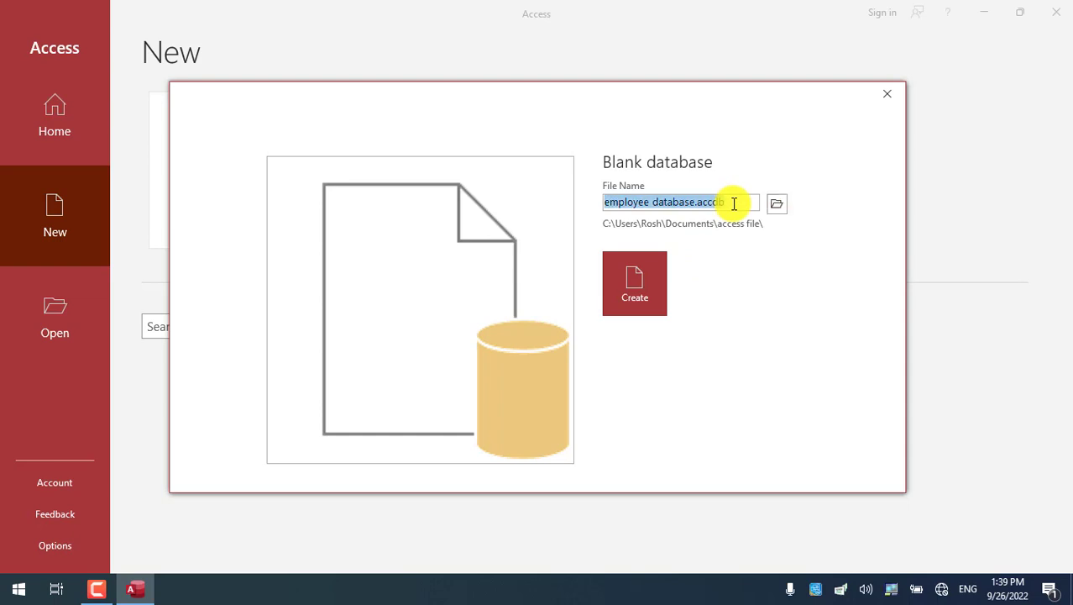
left_click(733, 203)
left_click_drag(734, 204, 698, 219)
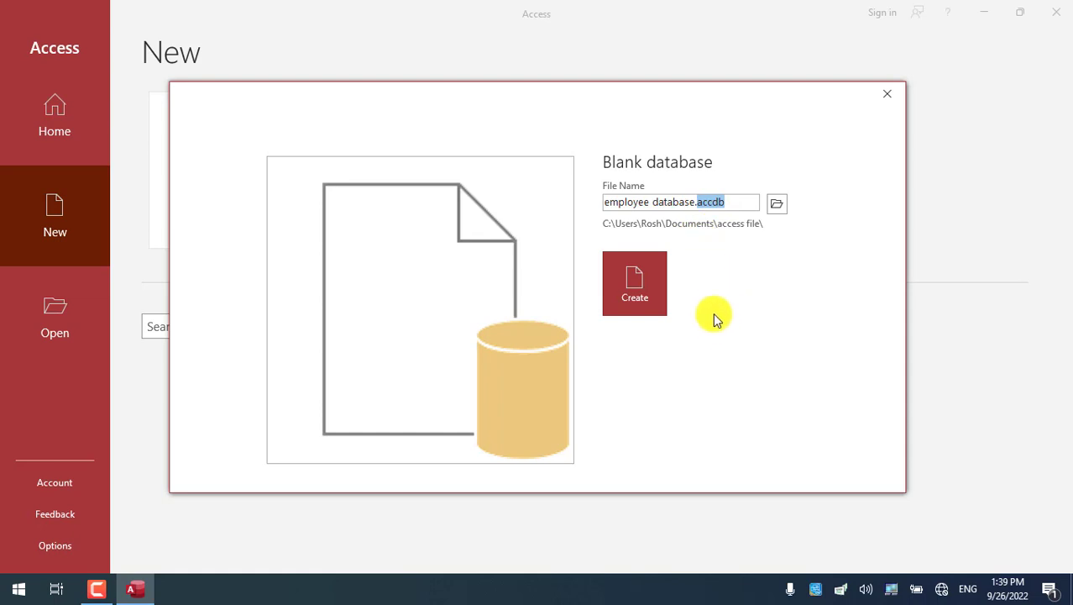
left_click(732, 202)
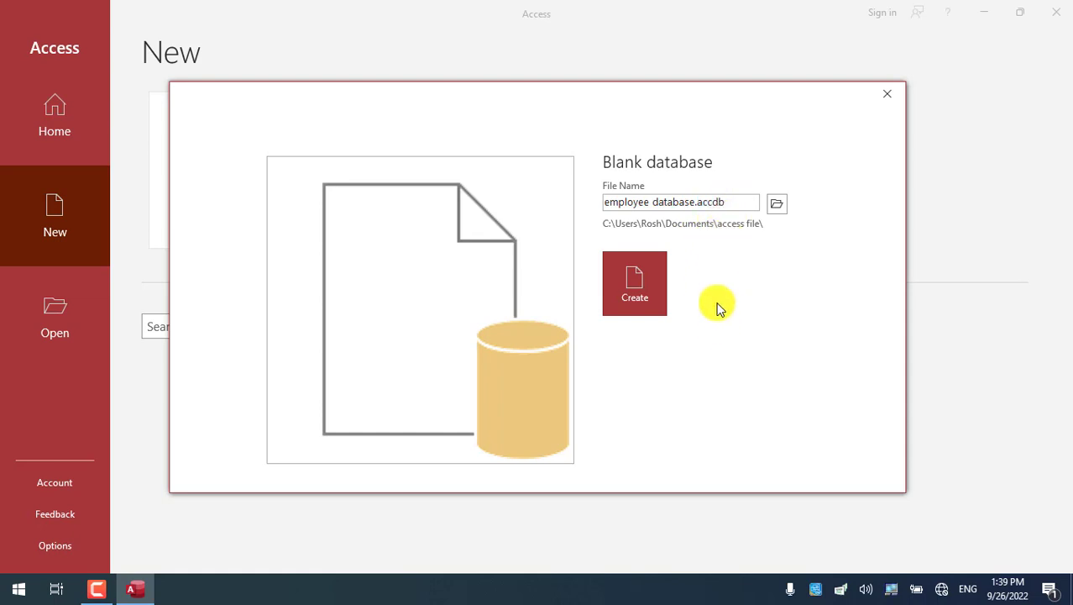
left_click(635, 292)
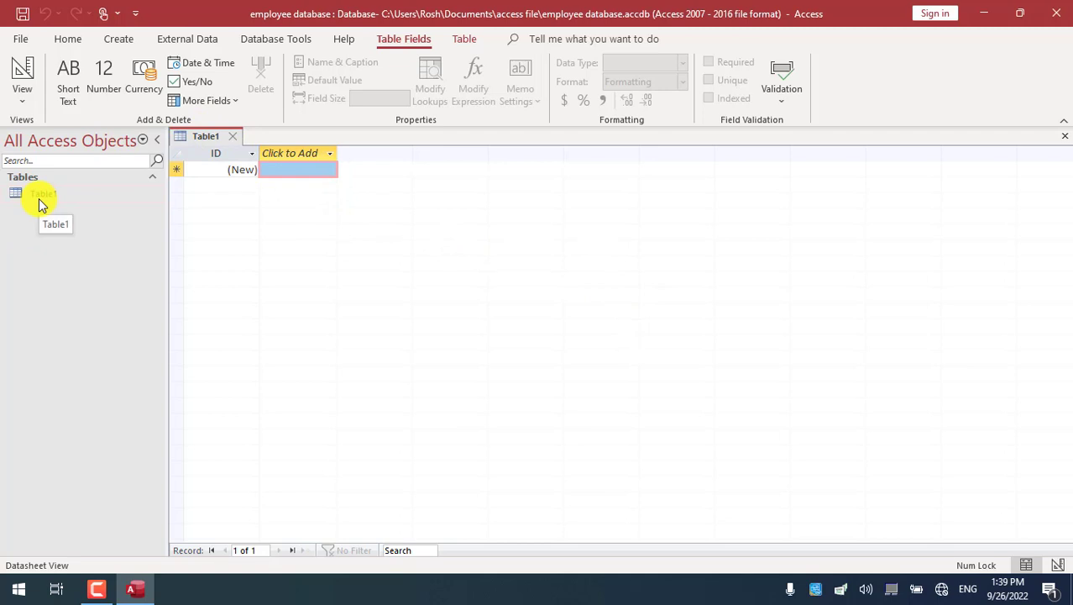
Step: Select the ID field and Table1 in the object list, and close the default Table1
left_click(219, 151)
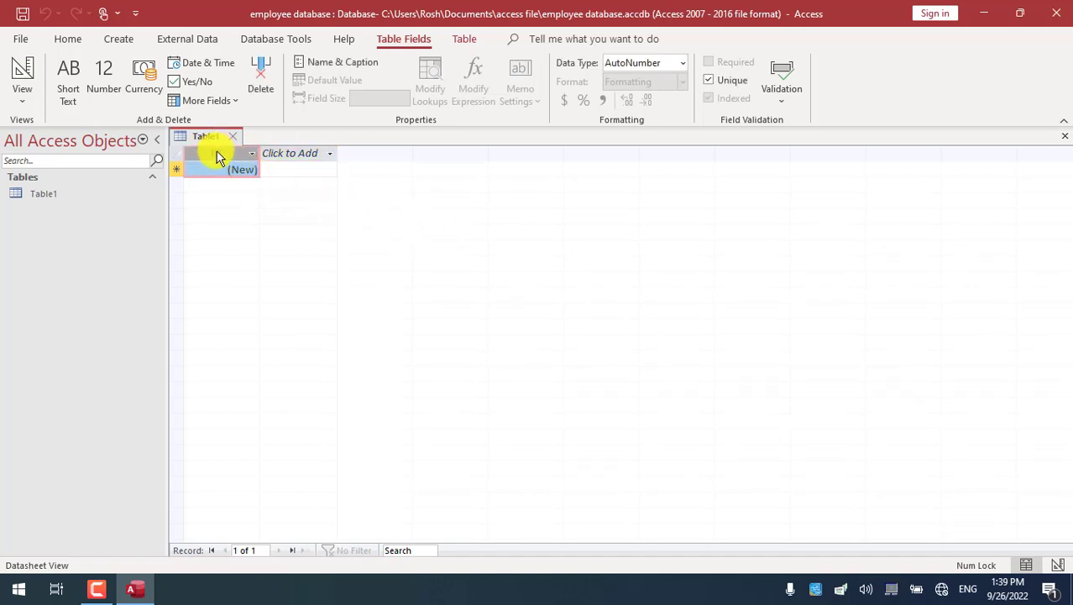
left_click(46, 200)
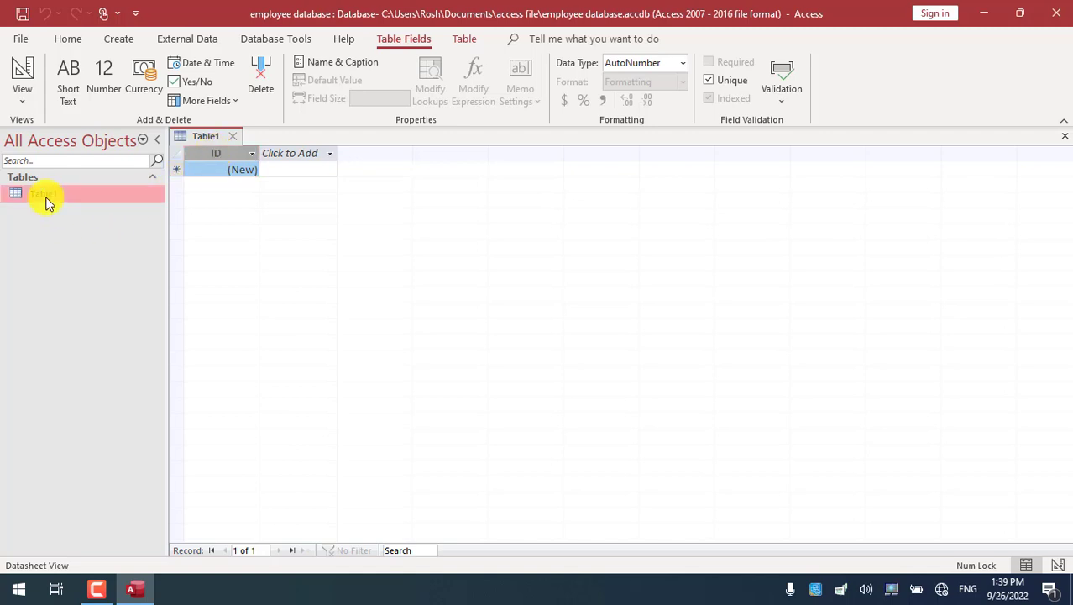
left_click(233, 136)
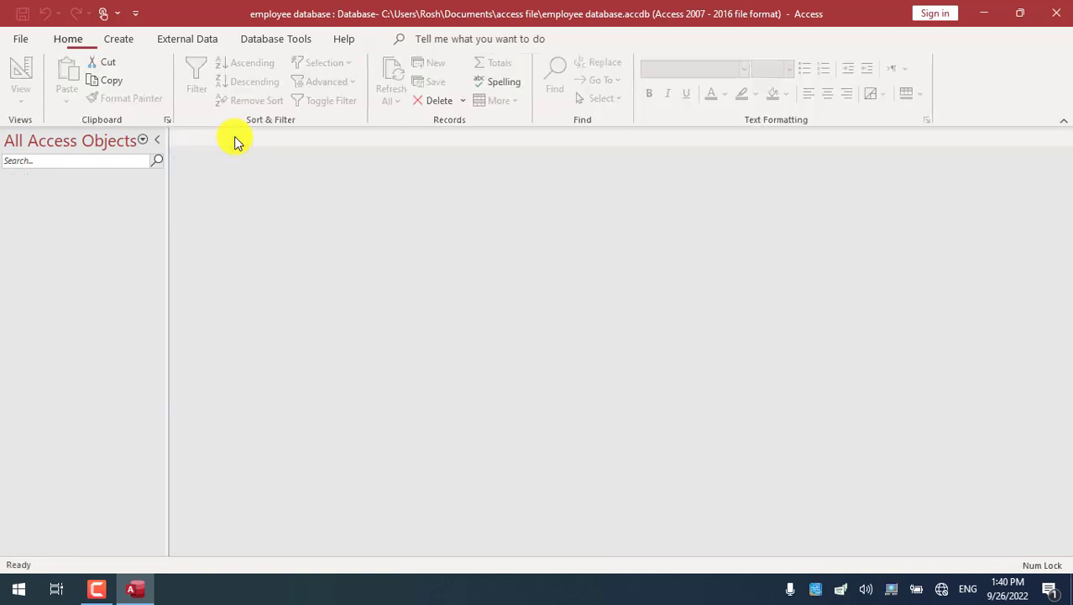